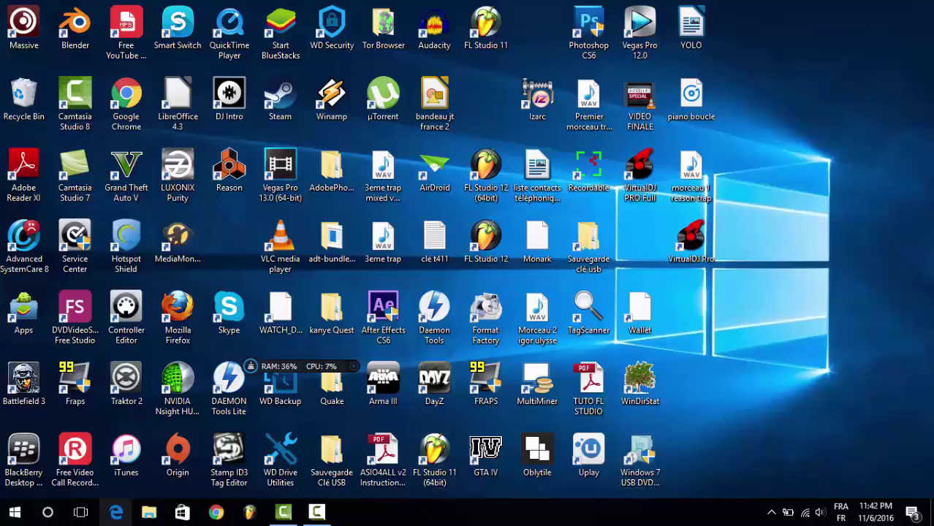
# Search Windows for "memory" and open Windows Memory Diagnostic.
pyautogui.click(44, 513)
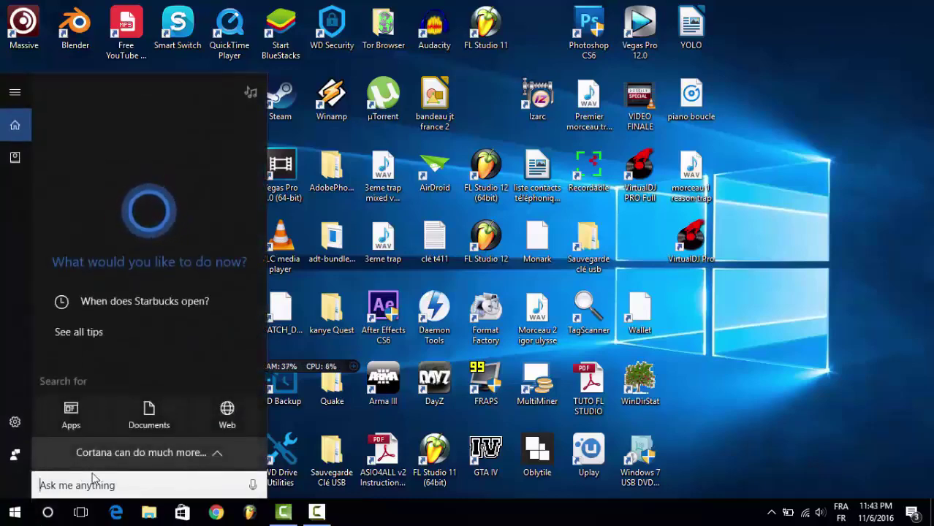
pyautogui.write('memory')
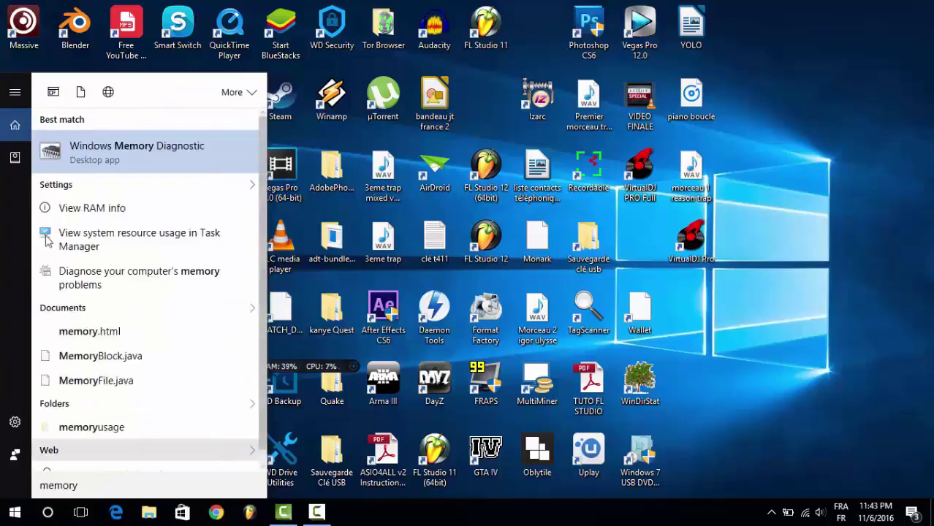
pyautogui.click(161, 164)
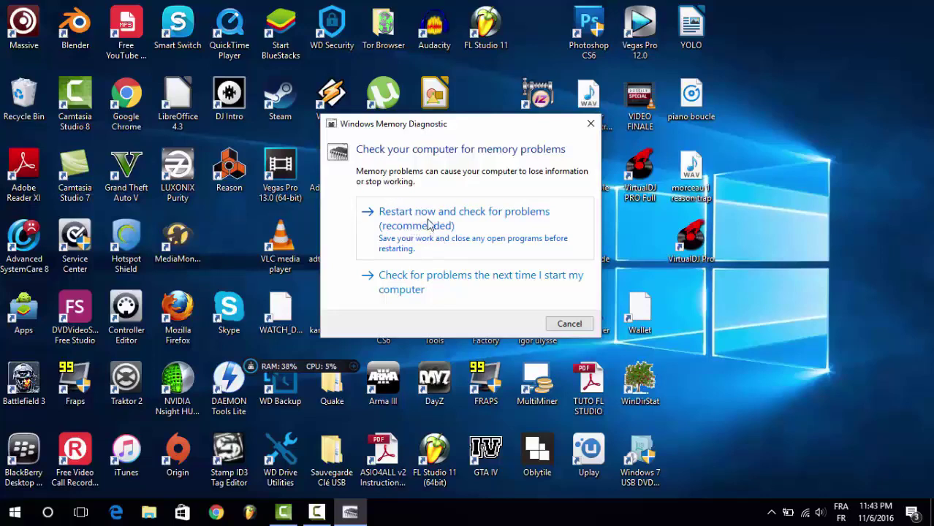
pyautogui.moveTo(316, 515)
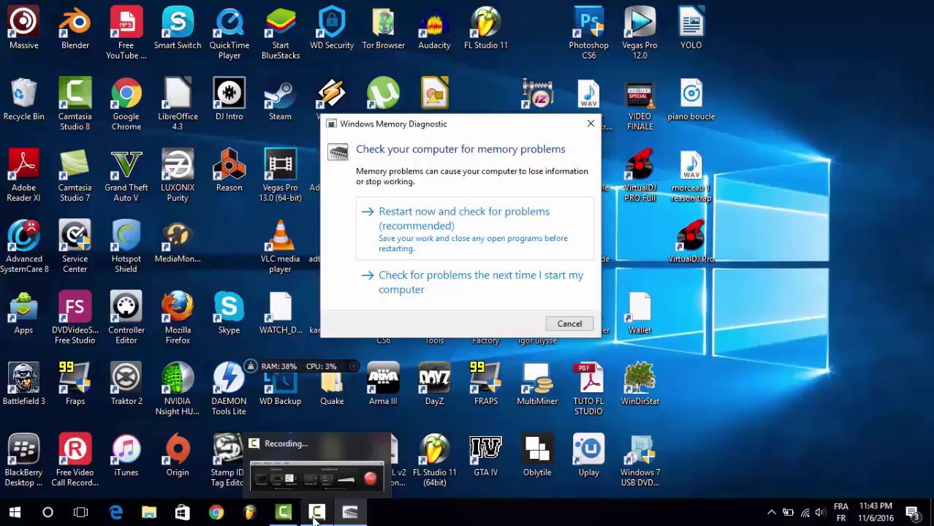
pyautogui.click(317, 515)
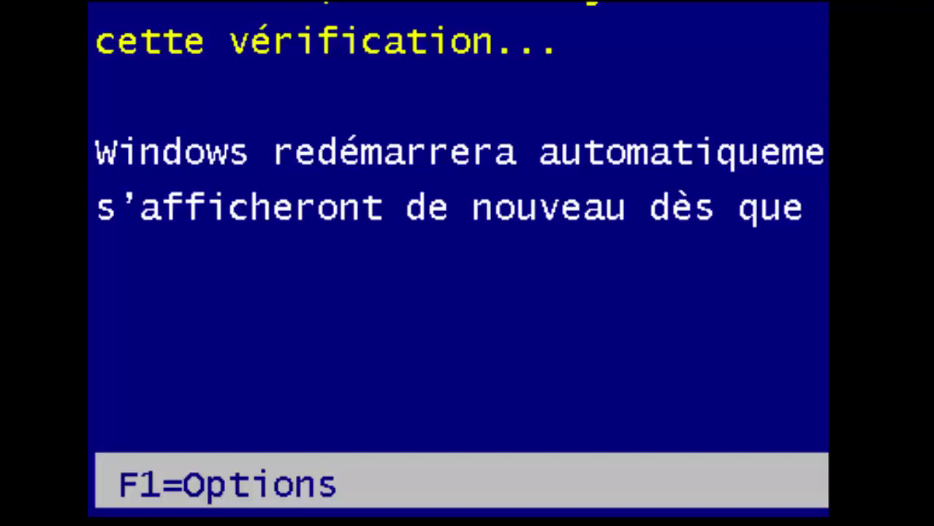
# Open the options of the memory test running at restart.
pyautogui.press('F1')
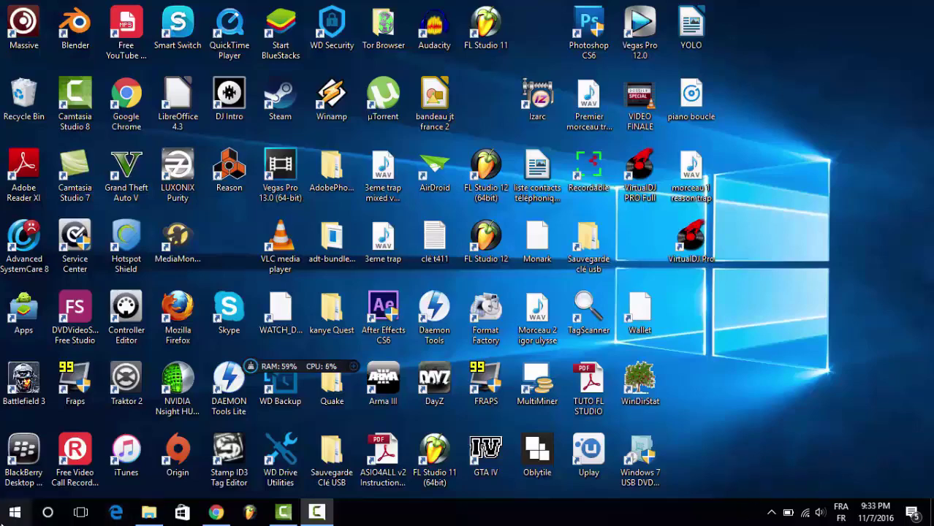
pyautogui.click(15, 512)
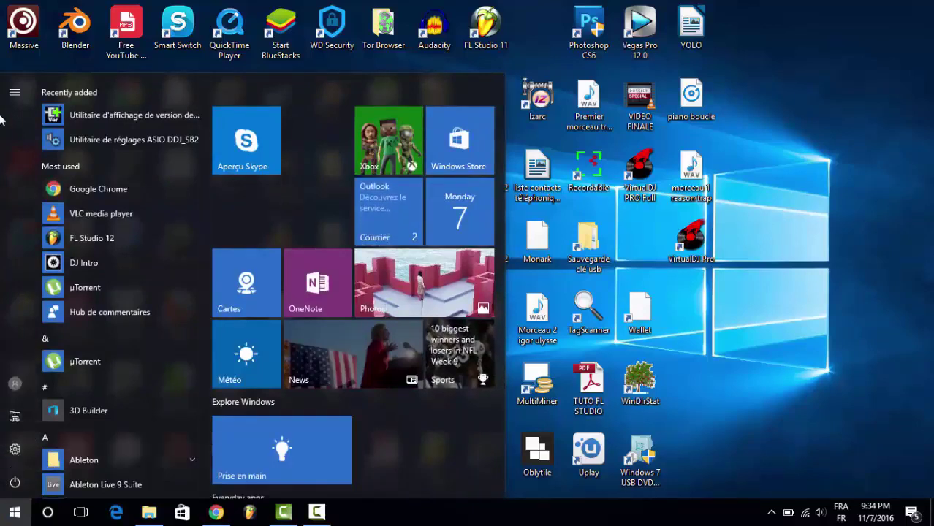
pyautogui.click(16, 92)
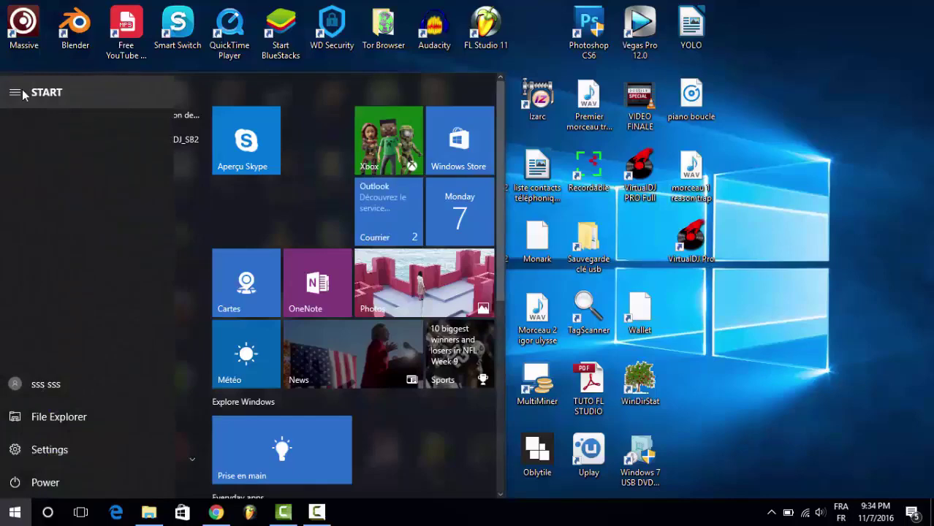
pyautogui.click(23, 95)
pyautogui.click(21, 520)
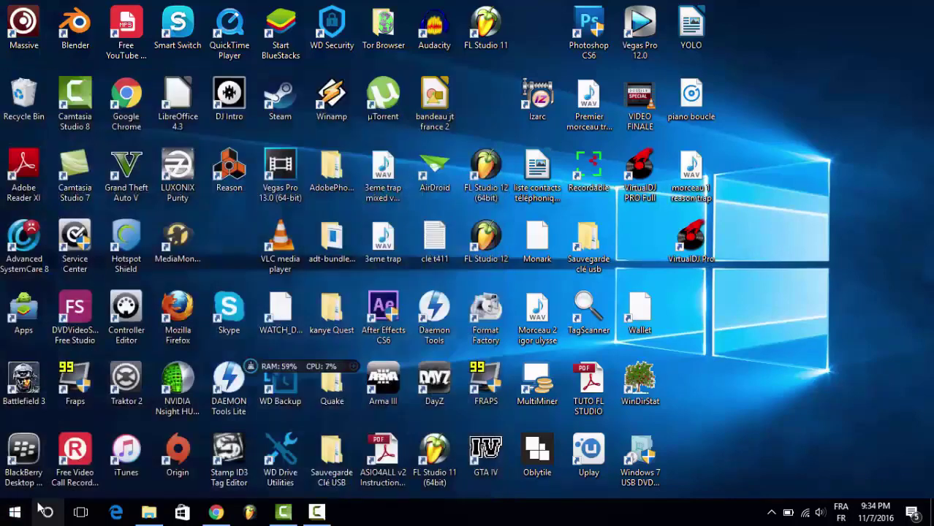
# Search Windows for "panel" and open Control Panel.
pyautogui.click(46, 516)
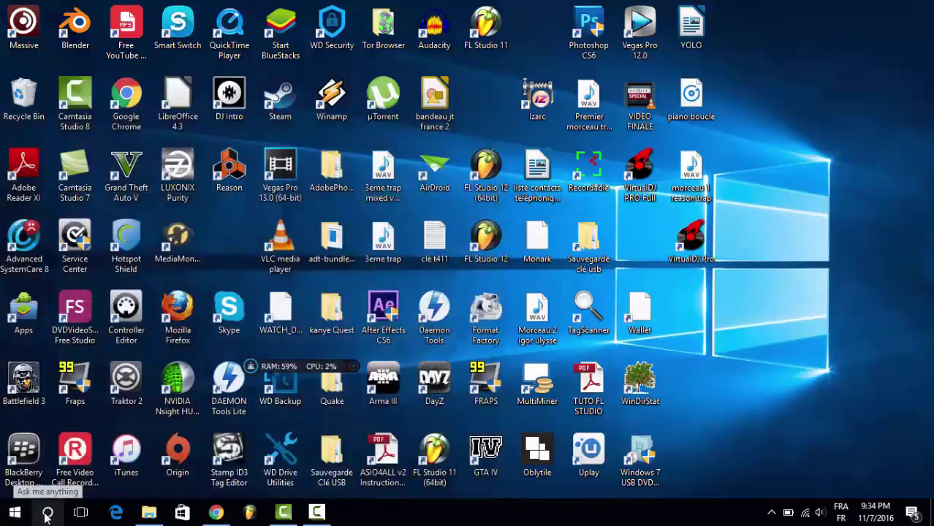
pyautogui.write('p')
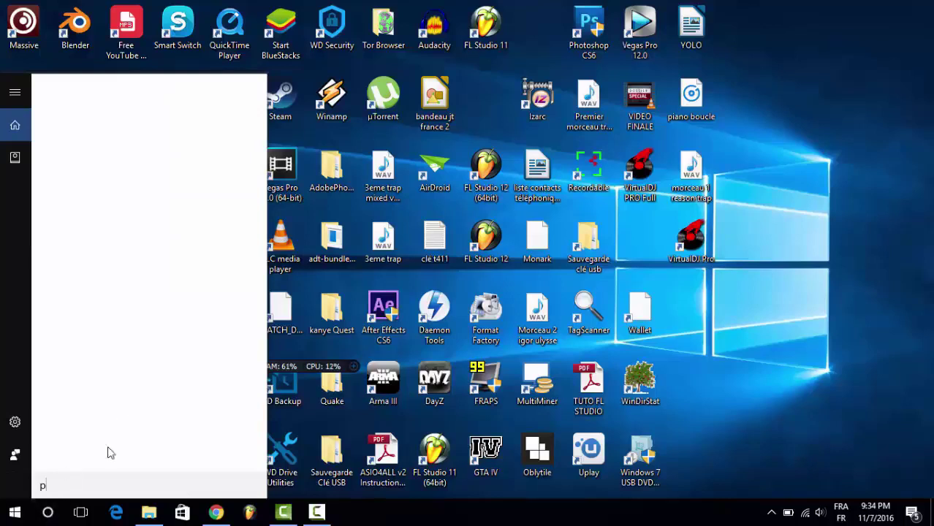
pyautogui.write('anel')
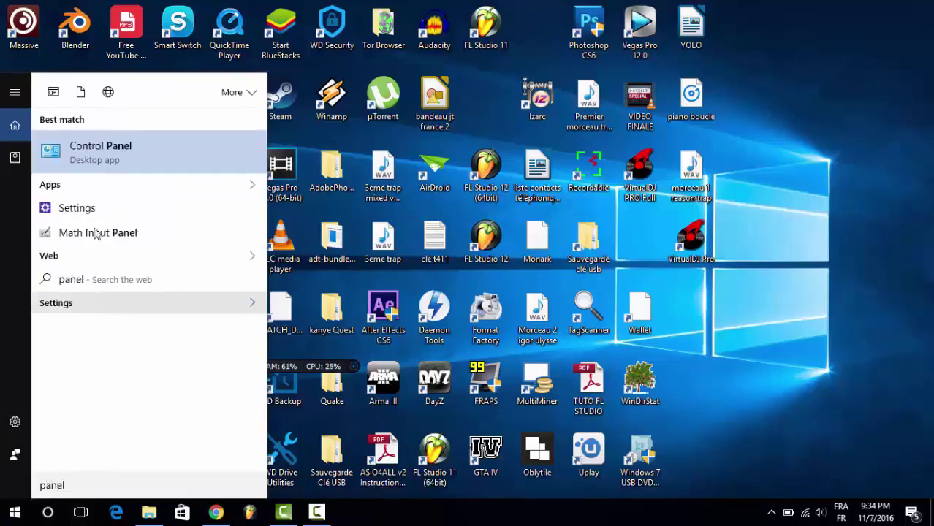
pyautogui.click(86, 160)
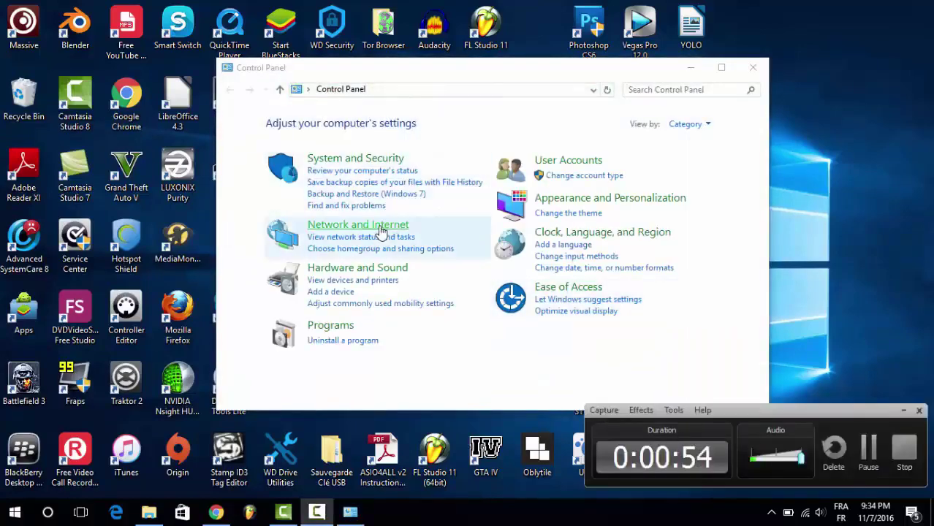
# Go to System and Security and open the event logs under Administrative Tools.
pyautogui.click(369, 161)
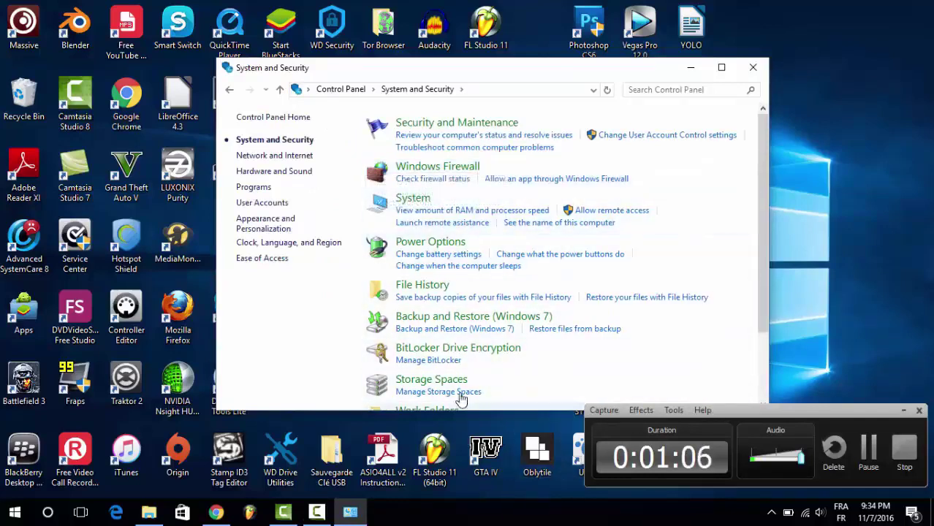
pyautogui.moveTo(767, 218); pyautogui.dragTo(757, 308)
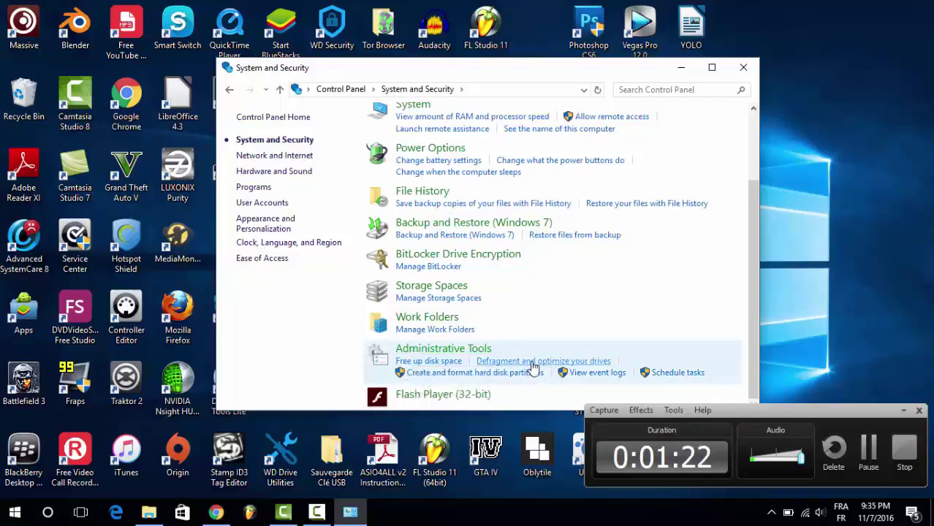
pyautogui.click(597, 374)
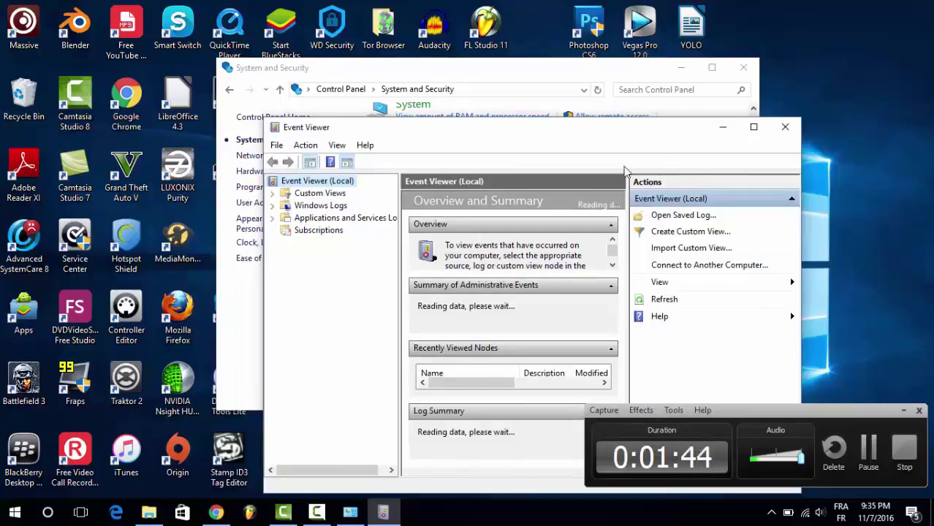
# Display the System log under Windows Logs and move the Event Viewer window higher on the desktop.
pyautogui.click(272, 207)
pyautogui.click(318, 207)
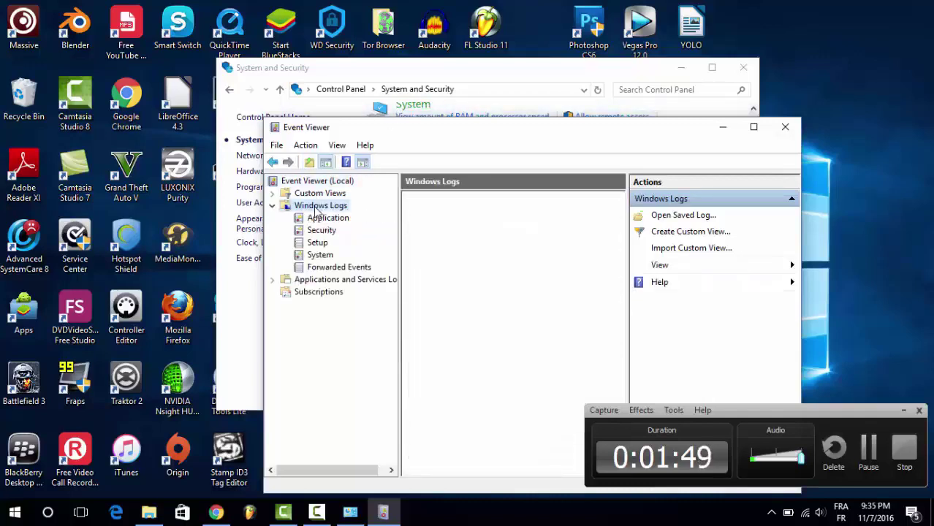
pyautogui.click(320, 255)
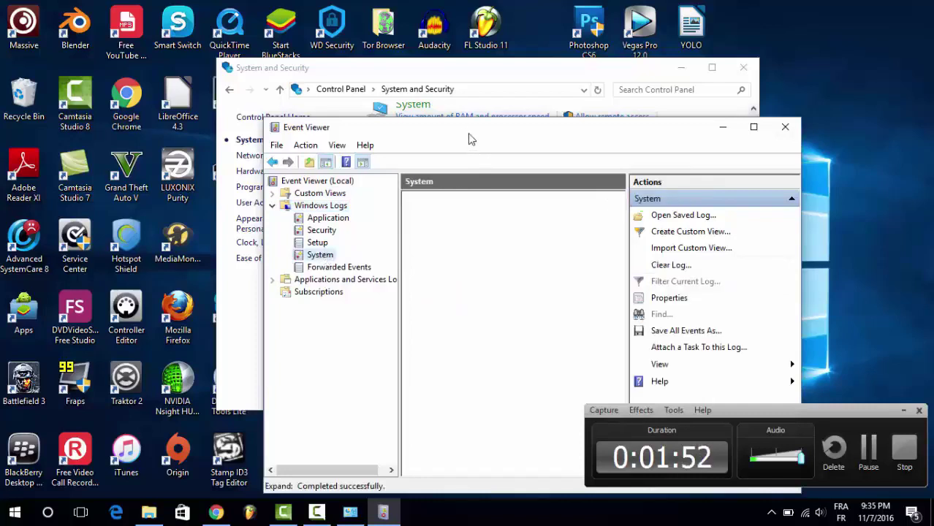
pyautogui.moveTo(471, 139); pyautogui.dragTo(440, 99)
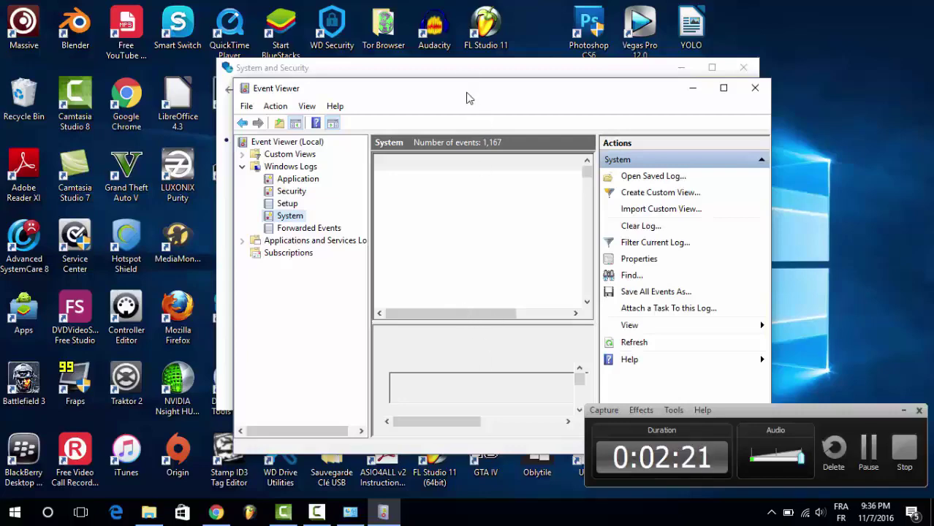
pyautogui.moveTo(469, 98); pyautogui.dragTo(447, 73)
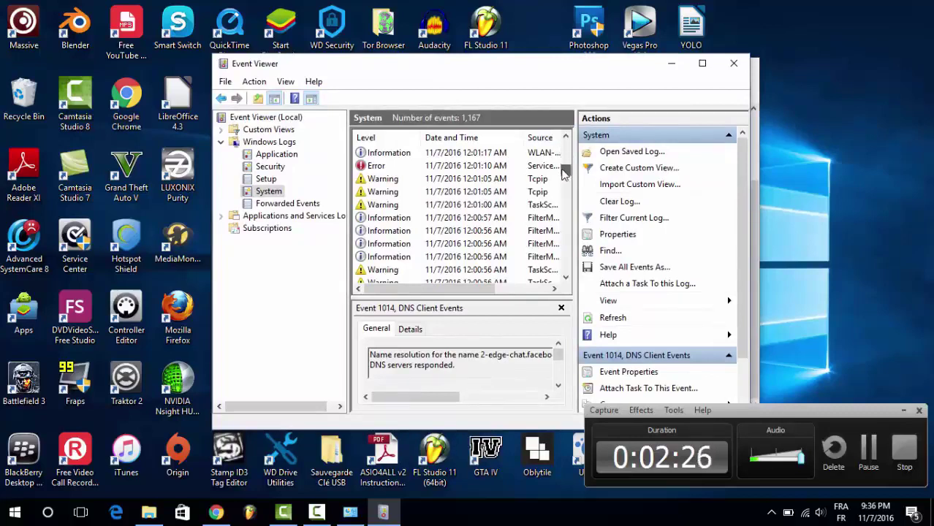
# Look through the System log's event list down to its oldest entries and maximize the Event Viewer window.
pyautogui.moveTo(562, 172); pyautogui.dragTo(564, 175)
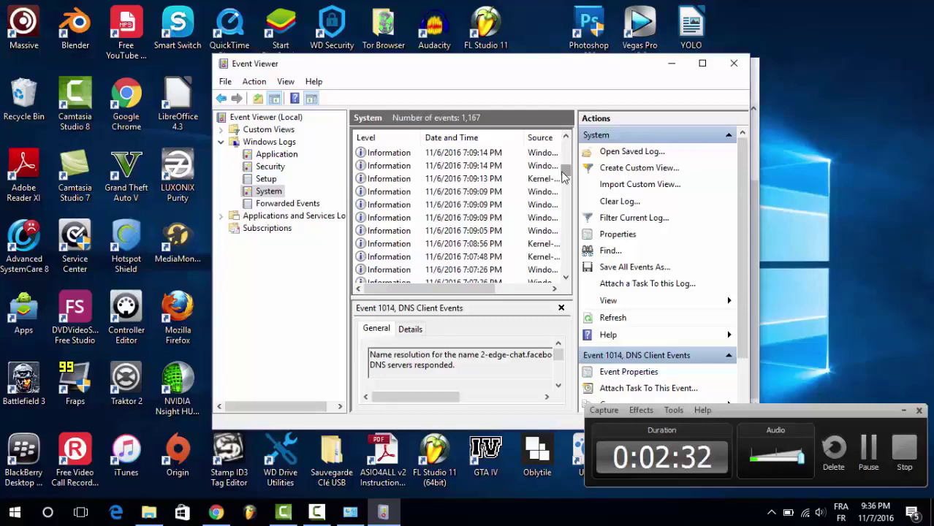
pyautogui.moveTo(564, 176); pyautogui.dragTo(557, 282)
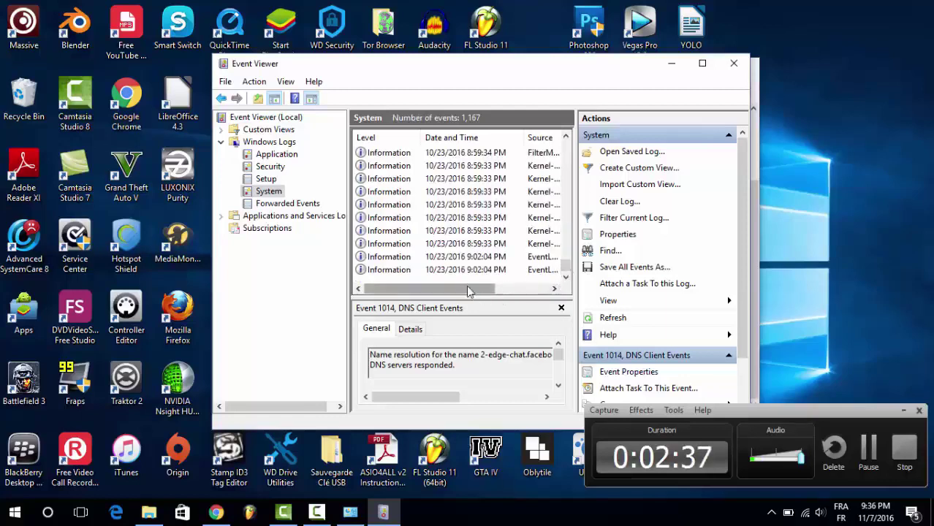
pyautogui.moveTo(496, 290)
pyautogui.mouseDown()
pyautogui.moveTo(539, 290)
pyautogui.moveTo(497, 291)
pyautogui.mouseUp()
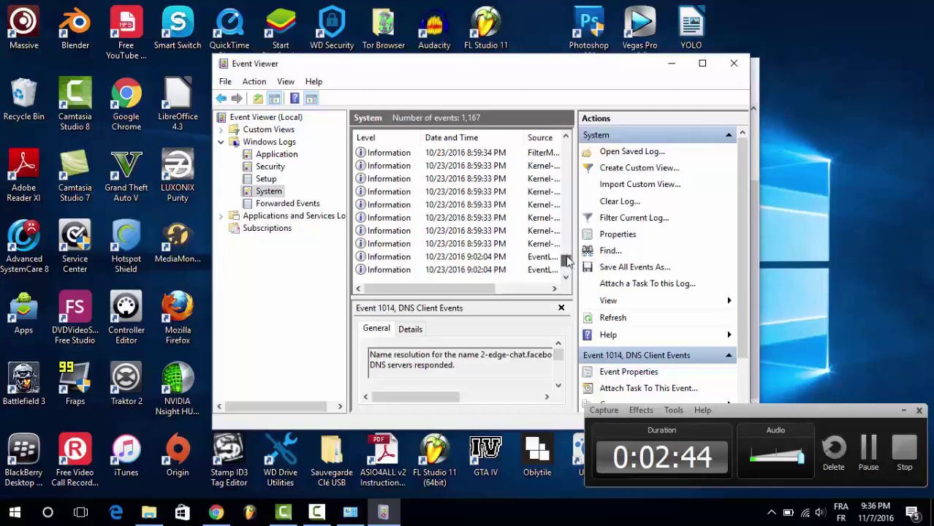
pyautogui.scroll(3, 568, 261)
pyautogui.click(702, 63)
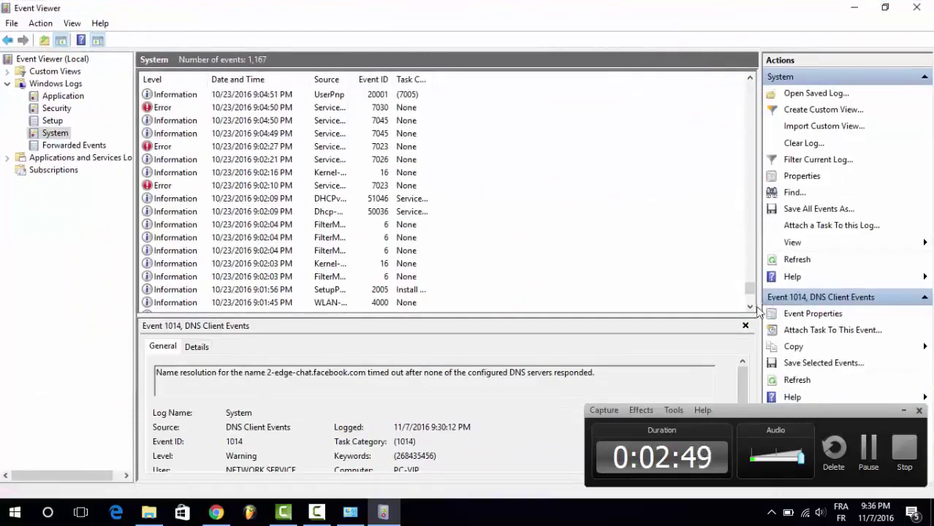
pyautogui.moveTo(751, 295); pyautogui.dragTo(750, 291)
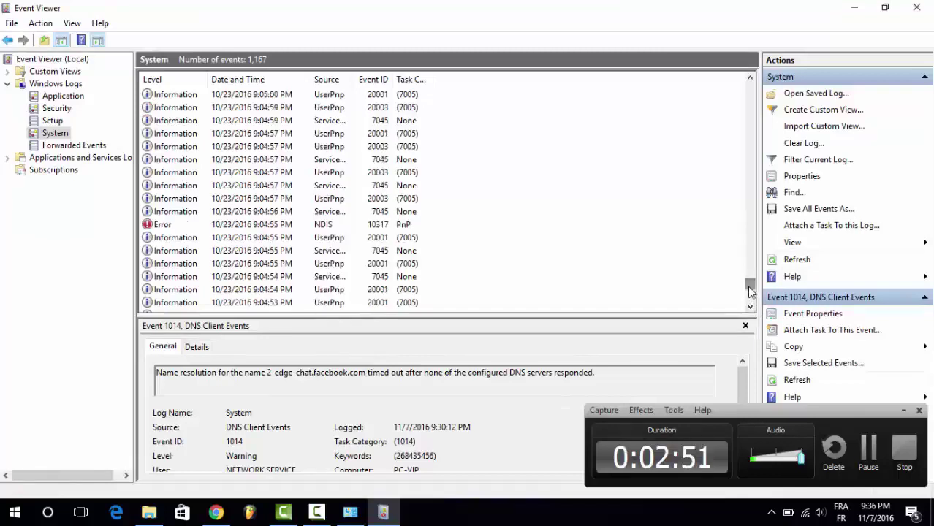
# Examine the System log's 10/23/2016 events one by one down to the oldest entry, looking for the memory test results.
pyautogui.click(205, 121)
pyautogui.press('Down')
pyautogui.press('Down')
pyautogui.press('Down')
pyautogui.press('Down')
pyautogui.press('Down')
pyautogui.press('Down')
pyautogui.press('Down')
pyautogui.press('Down')
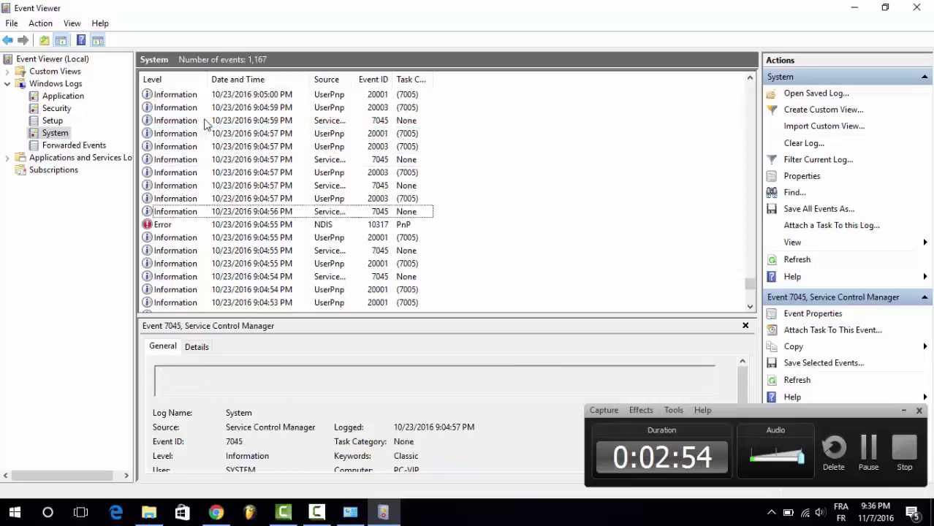
pyautogui.press('Up')
pyautogui.press('Up')
pyautogui.press('Down')
pyautogui.press('Down')
pyautogui.press('Down')
pyautogui.press('Down')
pyautogui.press('Down')
pyautogui.press('Down')
pyautogui.press('Down')
pyautogui.press('Down')
pyautogui.press('Down')
pyautogui.press('Down')
pyautogui.press('Down')
pyautogui.press('Down')
pyautogui.press('Down')
pyautogui.press('Down')
pyautogui.press('Down')
pyautogui.press('Down')
pyautogui.press('Down')
pyautogui.press('Down')
pyautogui.press('Down')
pyautogui.press('Down')
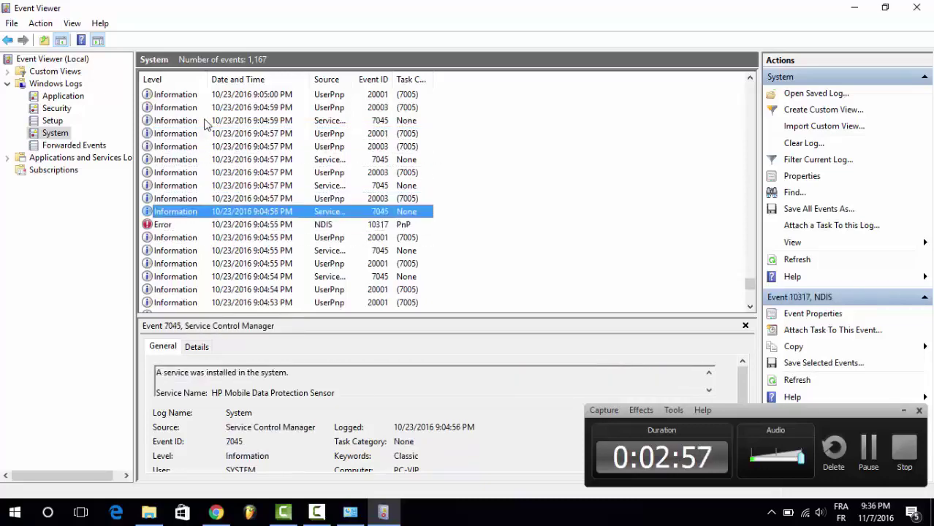
pyautogui.press('Down')
pyautogui.press('Down')
pyautogui.press('Down')
pyautogui.press('Down')
pyautogui.press('Down')
pyautogui.press('Down')
pyautogui.press('Down')
pyautogui.press('Down')
pyautogui.press('Down')
pyautogui.press('Down')
pyautogui.press('Down')
pyautogui.press('Down')
pyautogui.press('Down')
pyautogui.press('Down')
pyautogui.press('Down')
pyautogui.press('Down')
pyautogui.press('Down')
pyautogui.press('Down')
pyautogui.press('Down')
pyautogui.press('Down')
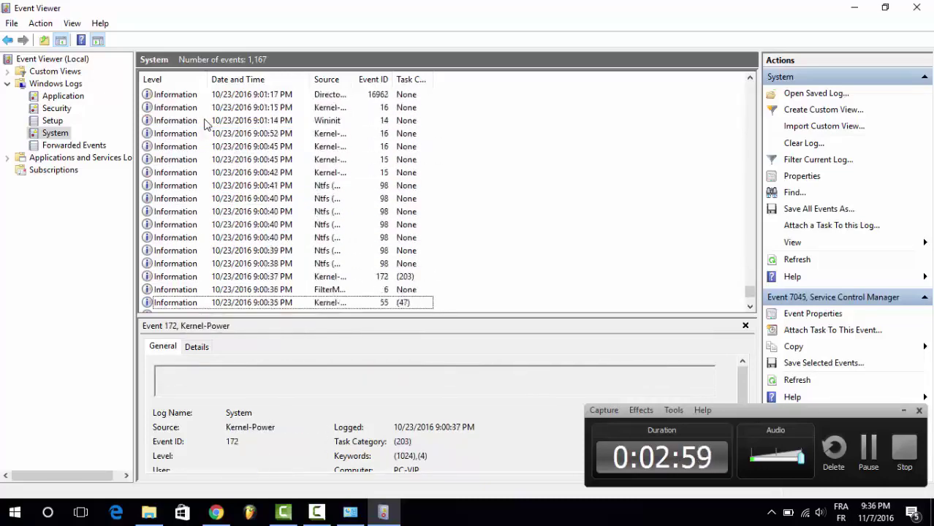
# Go back from the oldest System log entry through the newer events, checking each one's source and description for memory diagnostic results.
pyautogui.press('Up')
pyautogui.press('Up')
pyautogui.press('Up')
pyautogui.press('Up')
pyautogui.press('Up')
pyautogui.press('Up')
pyautogui.press('Up')
pyautogui.press('Up')
pyautogui.press('Up')
pyautogui.press('Up')
pyautogui.press('Up')
pyautogui.press('Up')
pyautogui.press('Up')
pyautogui.press('Up')
pyautogui.press('Up')
pyautogui.press('Up')
pyautogui.press('Up')
pyautogui.press('Up')
pyautogui.press('Up')
pyautogui.press('Up')
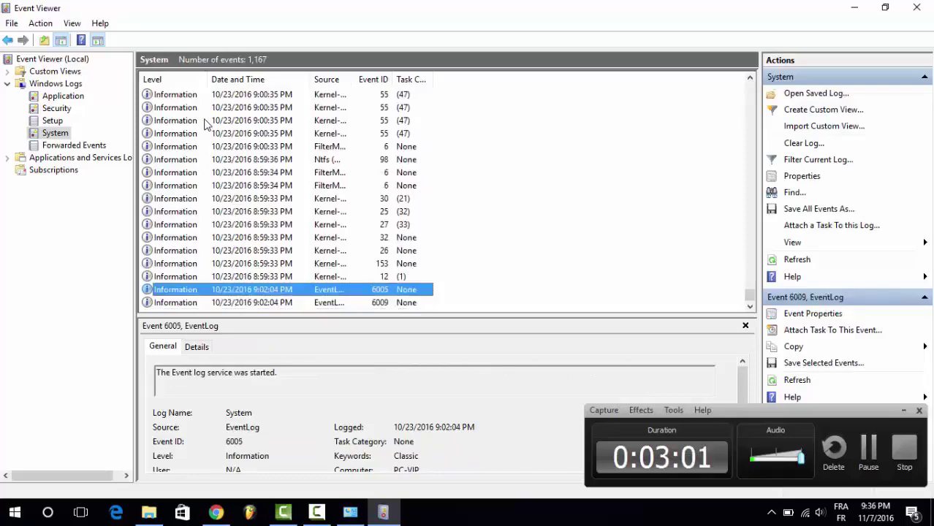
pyautogui.press('Up')
pyautogui.press('Up')
pyautogui.press('Up')
pyautogui.press('Up')
pyautogui.press('Up')
pyautogui.press('Up')
pyautogui.press('Up')
pyautogui.press('Up')
pyautogui.press('Up')
pyautogui.press('Up')
pyautogui.press('Up')
pyautogui.press('Up')
pyautogui.press('Up')
pyautogui.press('Up')
pyautogui.press('Up')
pyautogui.press('Up')
pyautogui.press('Up')
pyautogui.press('Up')
pyautogui.press('Up')
pyautogui.press('Up')
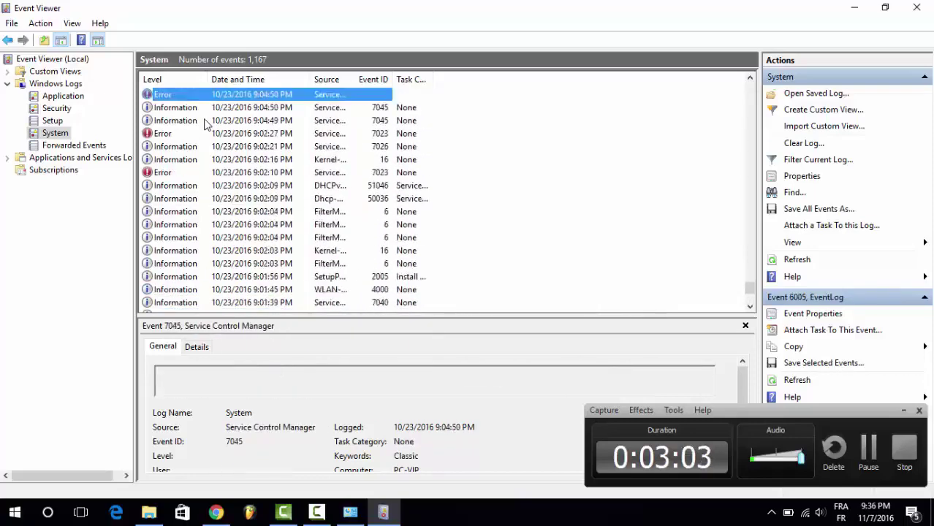
pyautogui.press('Up')
pyautogui.press('Up')
pyautogui.press('Up')
pyautogui.press('Up')
pyautogui.press('Up')
pyautogui.press('Up')
pyautogui.press('Up')
pyautogui.press('Up')
pyautogui.press('Up')
pyautogui.press('Up')
pyautogui.press('Up')
pyautogui.press('Up')
pyautogui.press('Up')
pyautogui.press('Up')
pyautogui.press('Up')
pyautogui.press('Up')
pyautogui.press('Up')
pyautogui.press('Up')
pyautogui.press('Up')
pyautogui.press('Up')
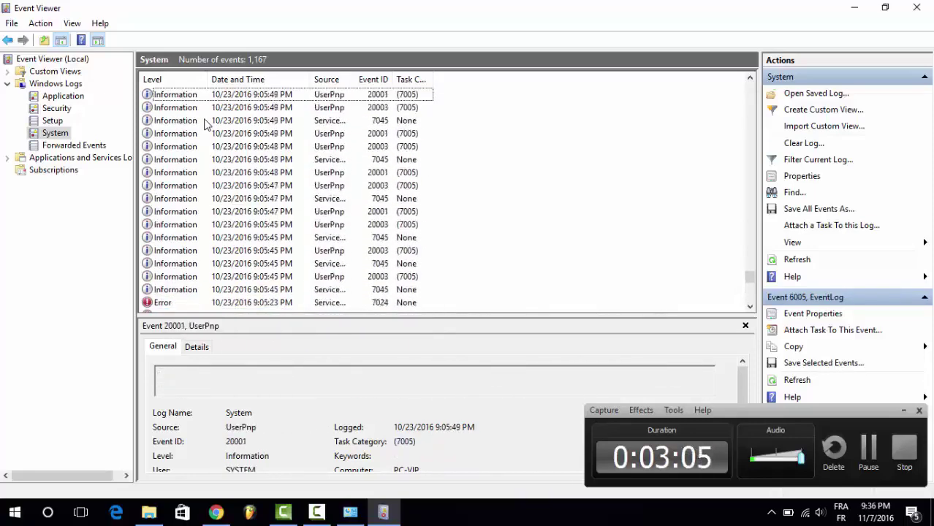
pyautogui.press('Up')
pyautogui.press('Up')
pyautogui.press('Up')
pyautogui.press('Up')
pyautogui.press('Up')
pyautogui.press('Up')
pyautogui.press('Up')
pyautogui.press('Up')
pyautogui.press('Up')
pyautogui.press('Up')
pyautogui.press('Up')
pyautogui.press('Up')
pyautogui.press('Up')
pyautogui.press('Up')
pyautogui.press('Up')
pyautogui.press('Up')
pyautogui.press('Up')
pyautogui.press('Up')
pyautogui.press('Up')
pyautogui.press('Up')
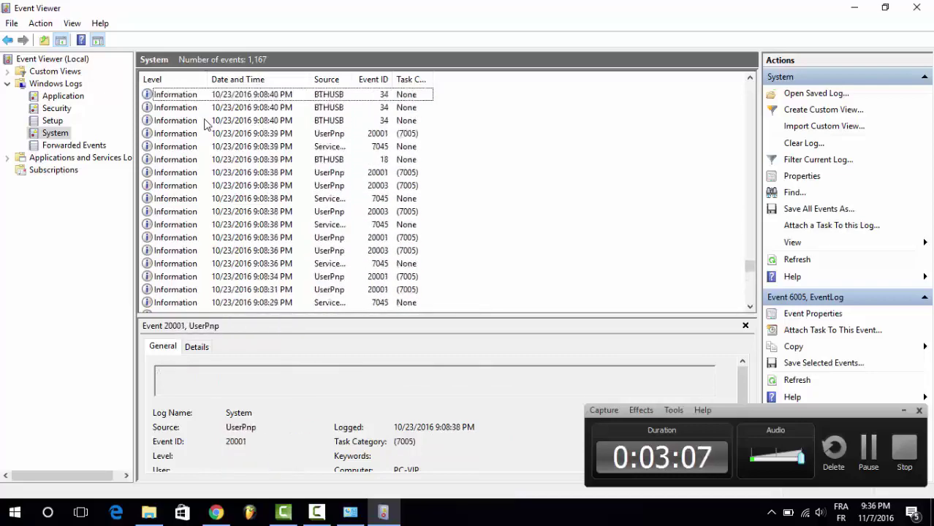
pyautogui.press('Up')
pyautogui.press('Up')
pyautogui.press('Up')
pyautogui.press('Up')
pyautogui.press('Up')
pyautogui.press('Up')
pyautogui.press('Up')
pyautogui.press('Up')
pyautogui.press('Up')
pyautogui.press('Up')
pyautogui.press('Up')
pyautogui.press('Up')
pyautogui.press('Up')
pyautogui.press('Up')
pyautogui.press('Up')
pyautogui.press('Up')
pyautogui.press('Up')
pyautogui.press('Up')
pyautogui.press('Up')
pyautogui.press('Up')
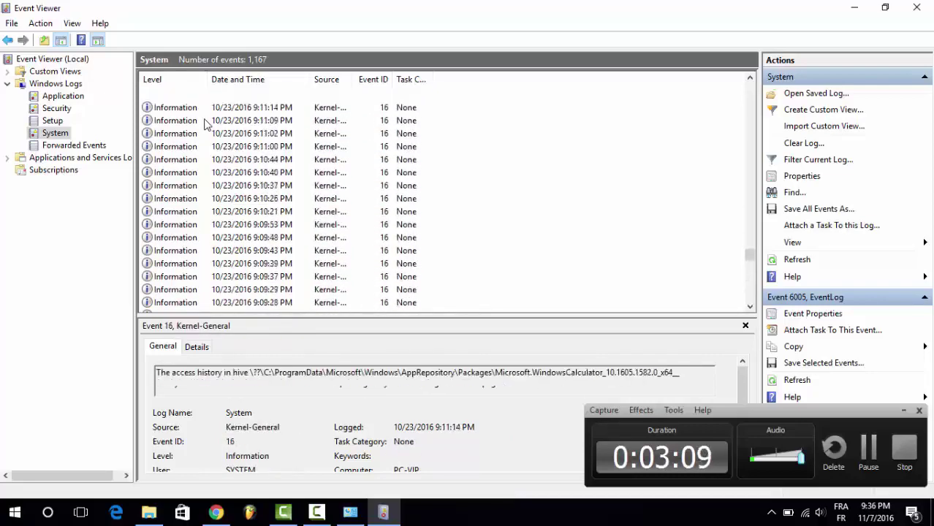
# Check the newer 10/23/2016 events up to 9:37 PM for memory diagnostic results, and return to the oldest System log entries.
pyautogui.press('Up')
pyautogui.press('Up')
pyautogui.press('Up')
pyautogui.press('Up')
pyautogui.press('Up')
pyautogui.press('Up')
pyautogui.press('Up')
pyautogui.press('Up')
pyautogui.press('Up')
pyautogui.press('Up')
pyautogui.press('Up')
pyautogui.press('Up')
pyautogui.press('Up')
pyautogui.press('Up')
pyautogui.press('Up')
pyautogui.press('Up')
pyautogui.press('Up')
pyautogui.press('Up')
pyautogui.press('Up')
pyautogui.press('Up')
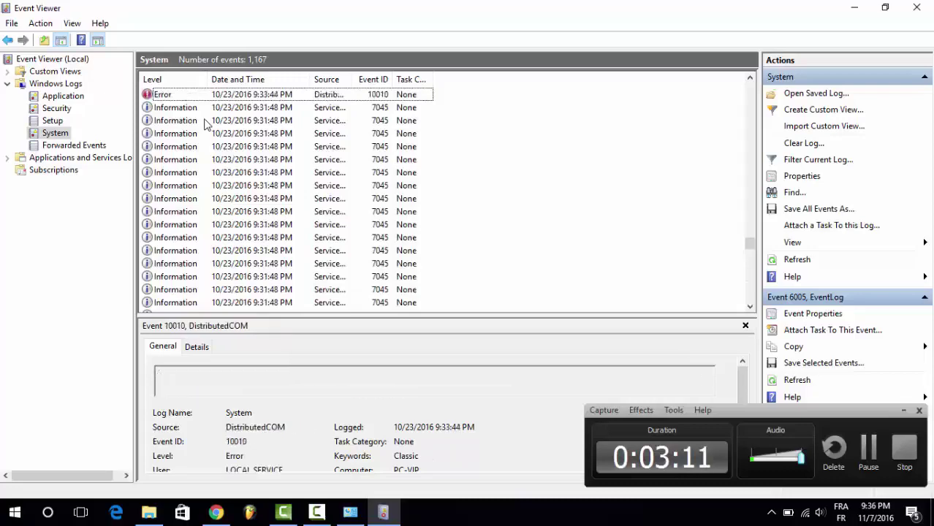
pyautogui.press('Up')
pyautogui.press('Up')
pyautogui.press('Up')
pyautogui.press('Up')
pyautogui.press('Up')
pyautogui.press('Up')
pyautogui.press('Up')
pyautogui.press('Up')
pyautogui.press('Up')
pyautogui.press('Up')
pyautogui.press('Up')
pyautogui.press('Up')
pyautogui.press('Up')
pyautogui.press('Up')
pyautogui.press('Up')
pyautogui.press('Up')
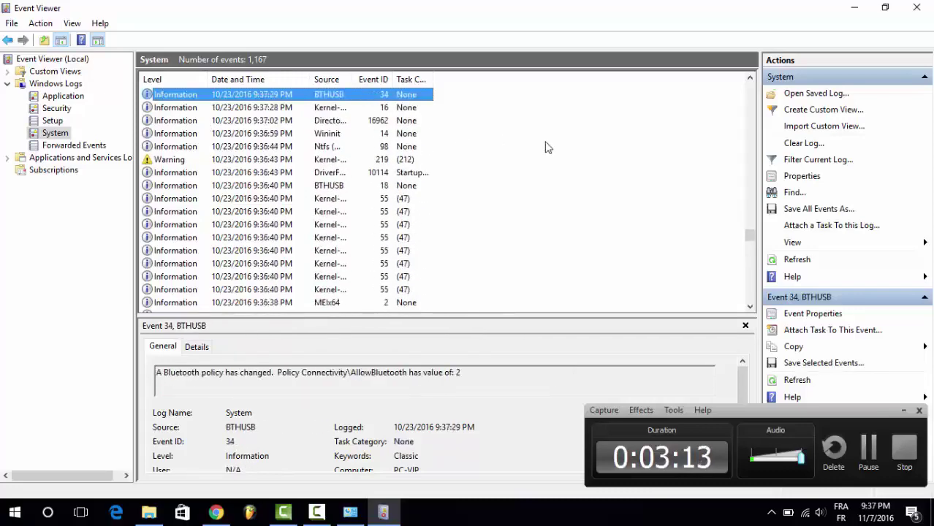
pyautogui.rightClick(749, 233)
pyautogui.moveTo(750, 234); pyautogui.dragTo(737, 313)
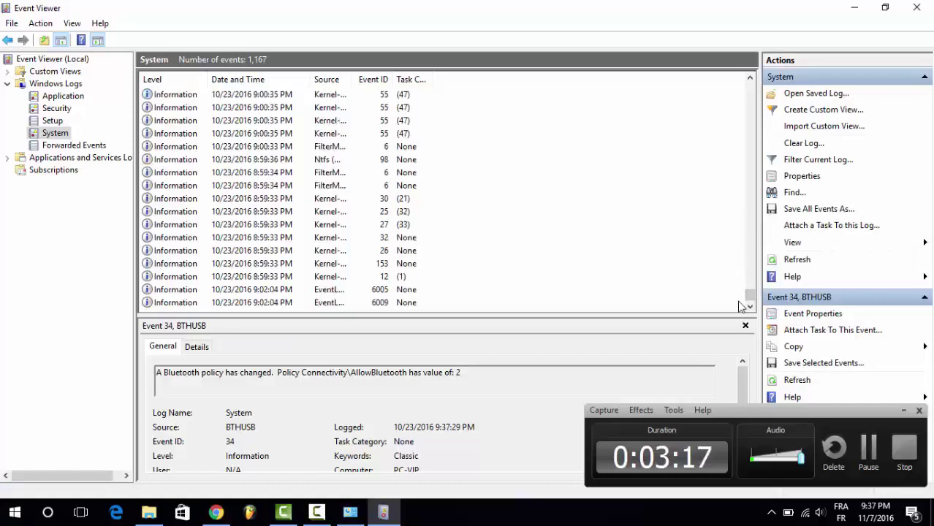
pyautogui.click(868, 448)
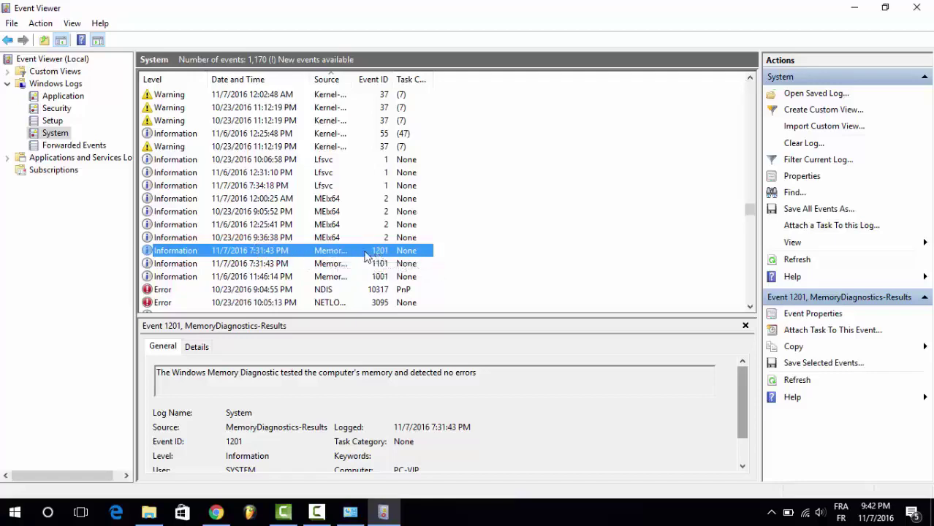
# Open the properties of the MemoryDiagnostics-Results event with ID 1201 in the System log.
pyautogui.doubleClick(330, 256)
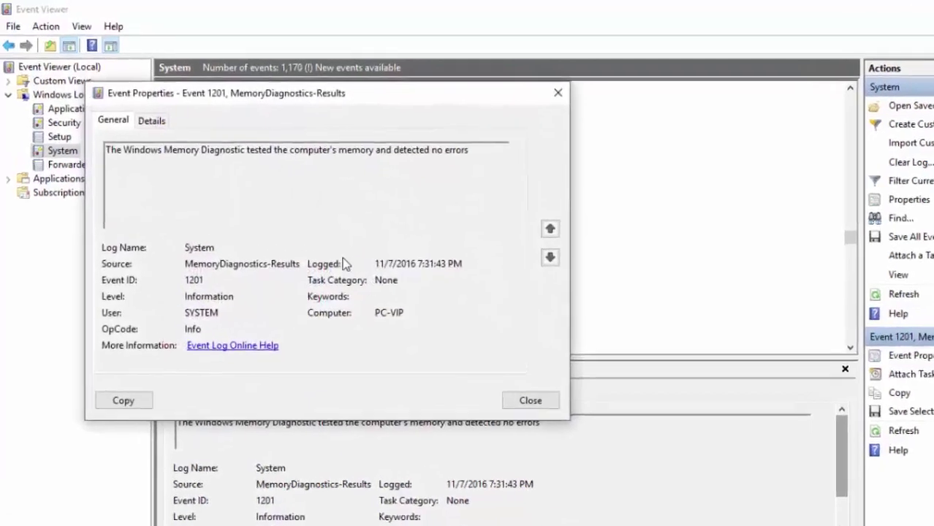